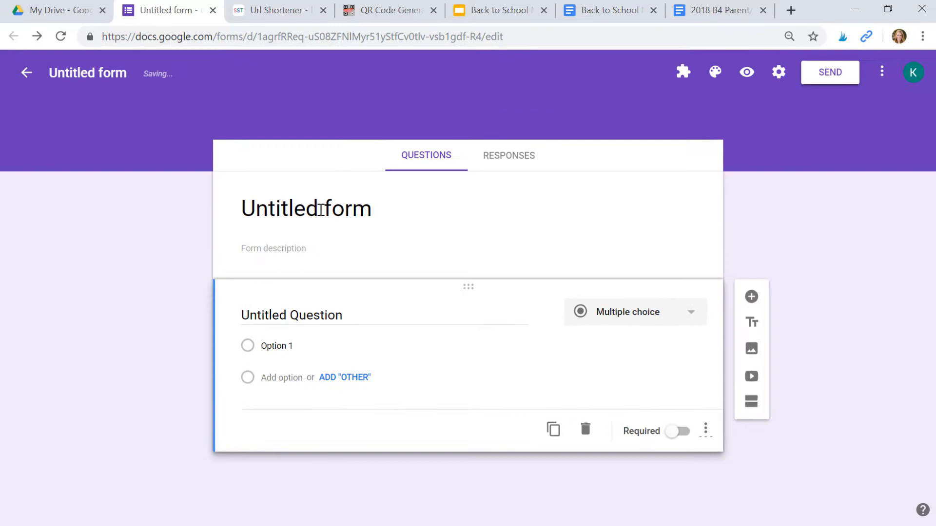
Replace the form's default title with "Parent Contact Information".
left_click(320, 209)
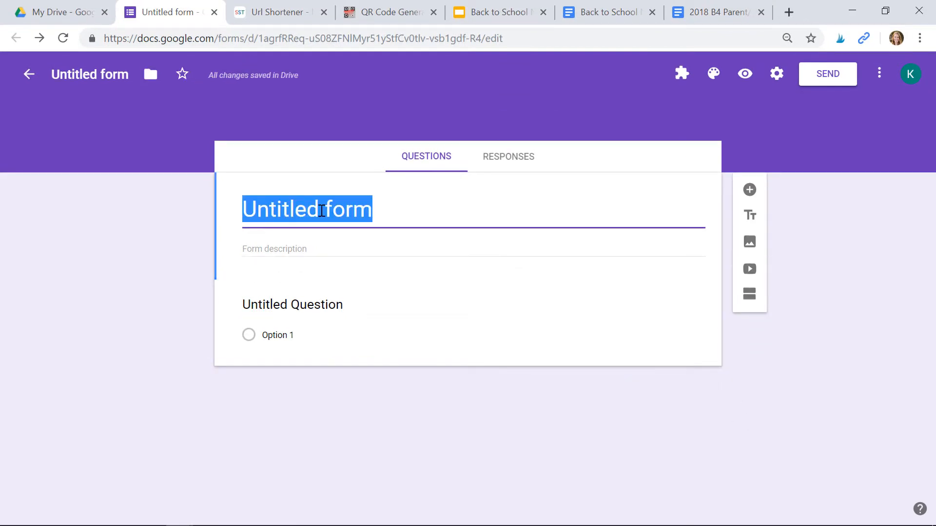
type("P")
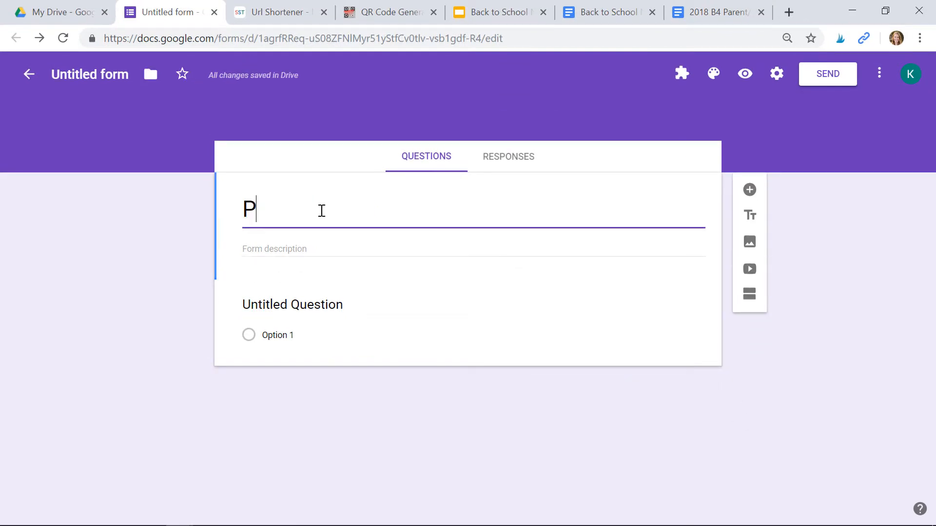
type("arent Contact Information")
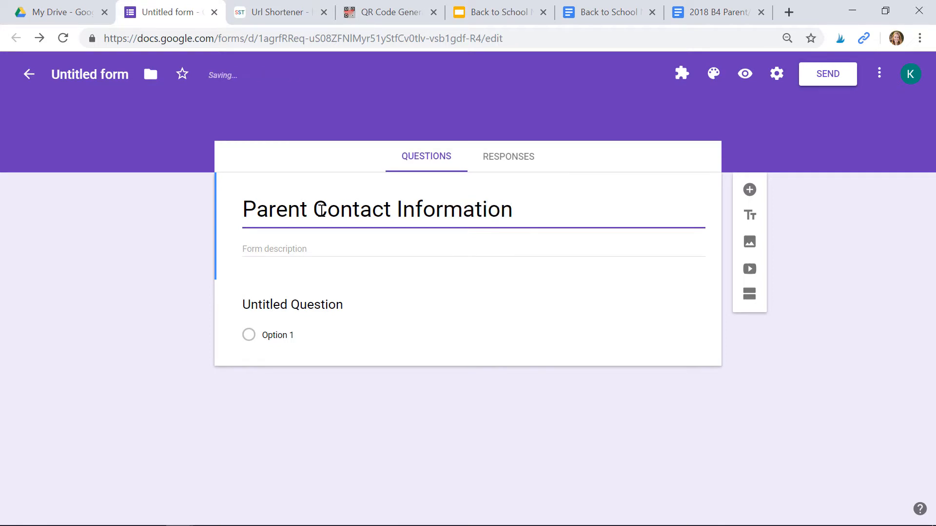
left_click(173, 225)
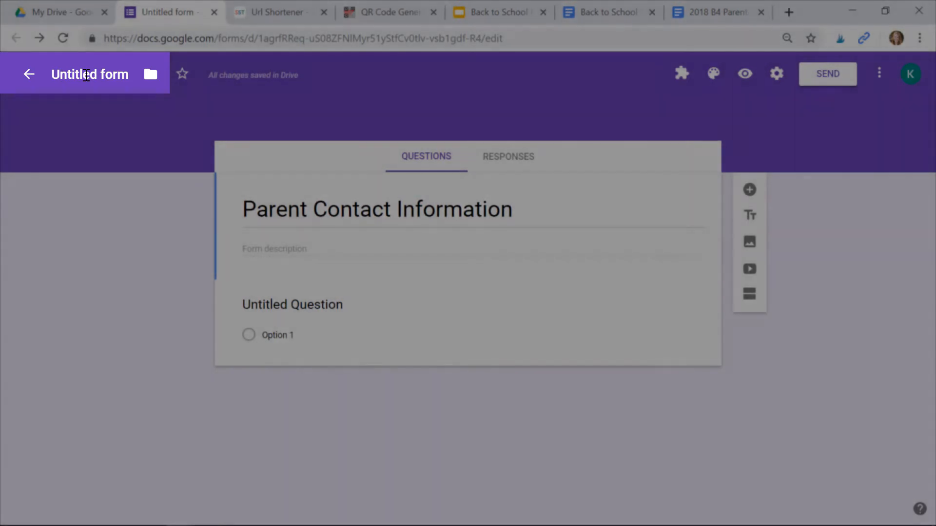
Name the form file "Parent Contact Information 2019-2020".
left_click(86, 75)
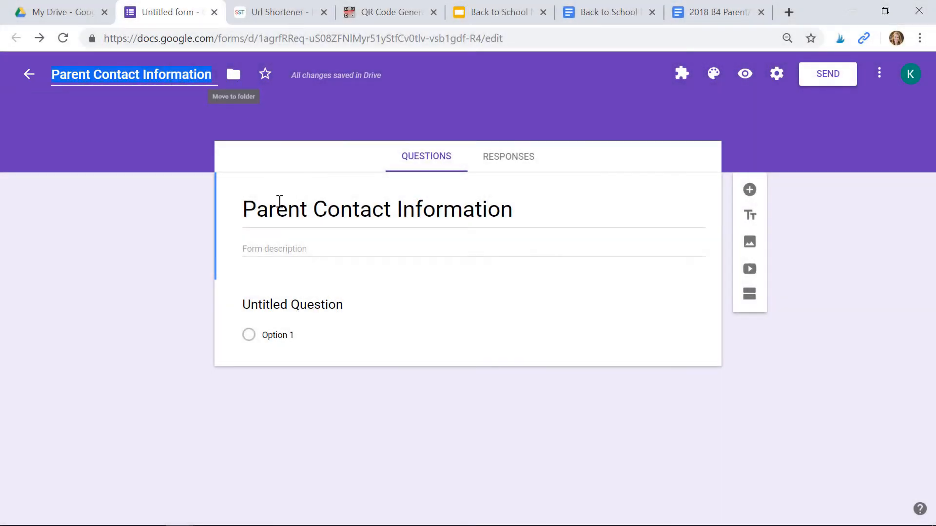
left_click(215, 77)
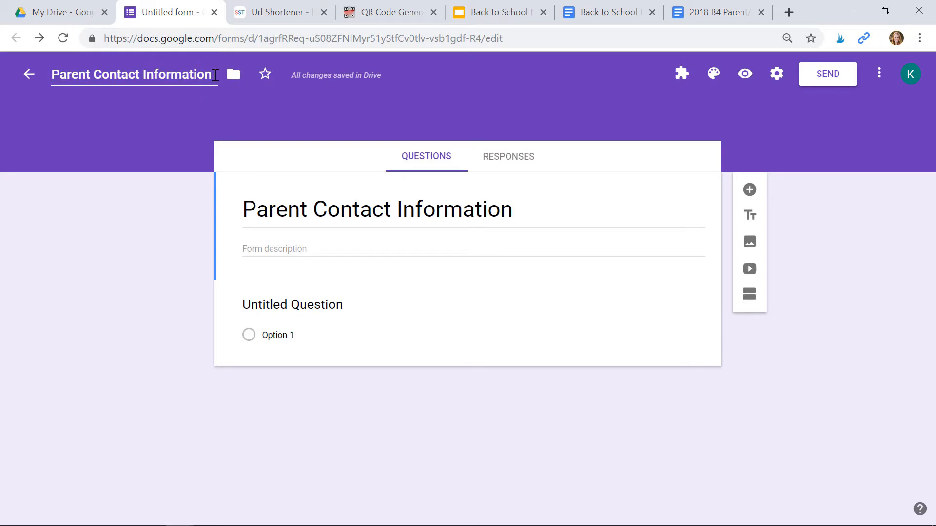
type("20")
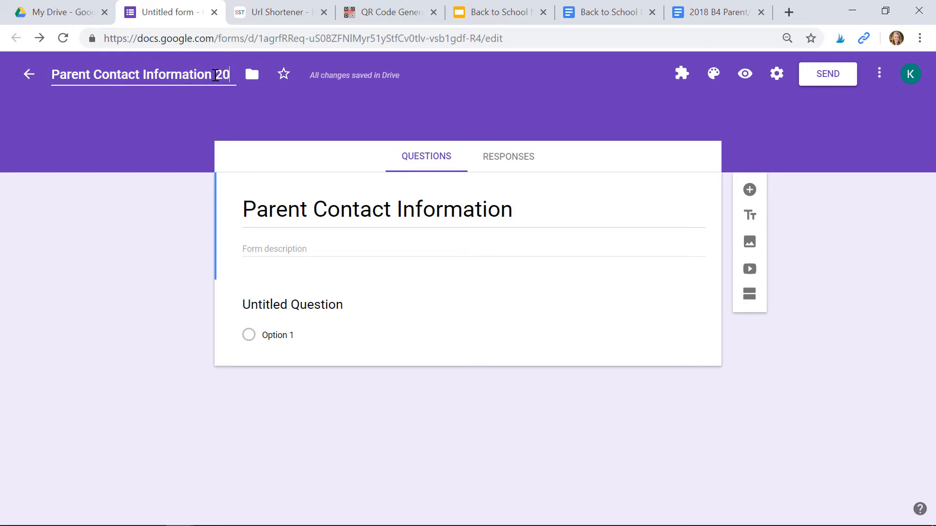
type("19-20")
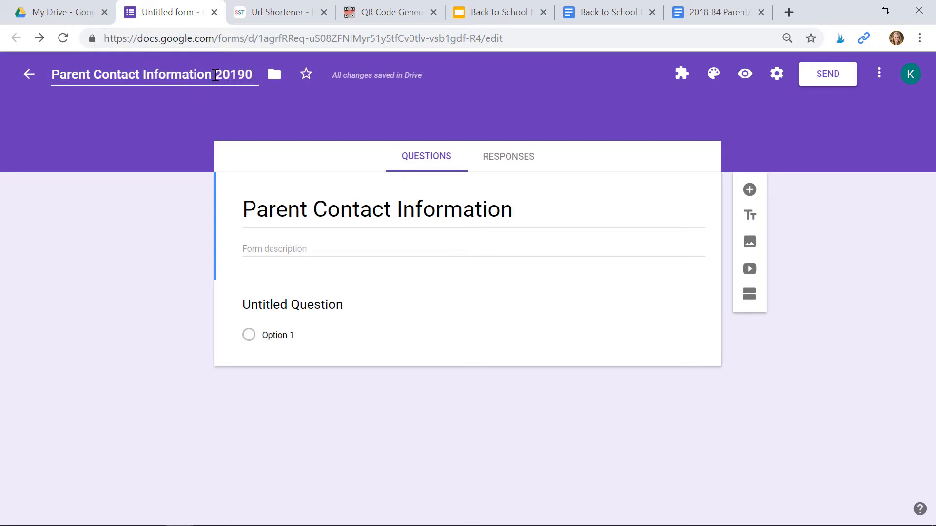
key("BackSpace")
type("-2020")
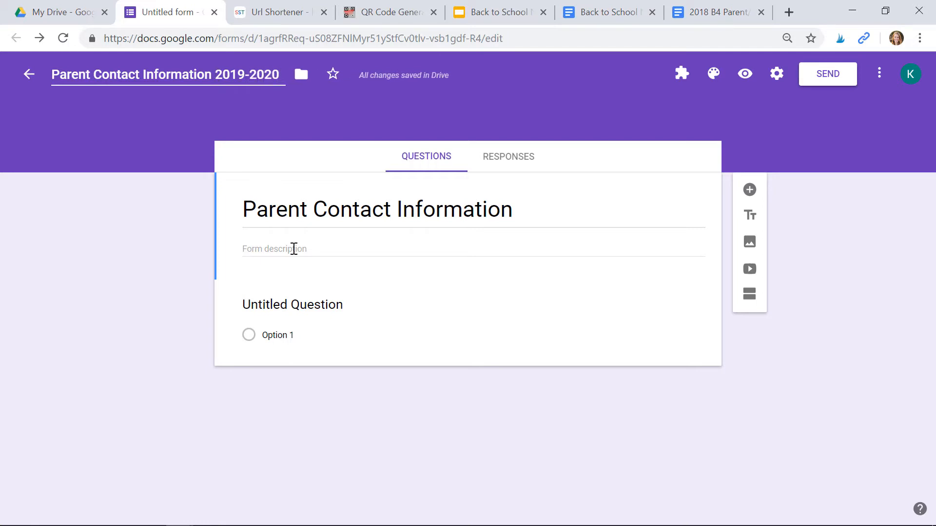
left_click(294, 249)
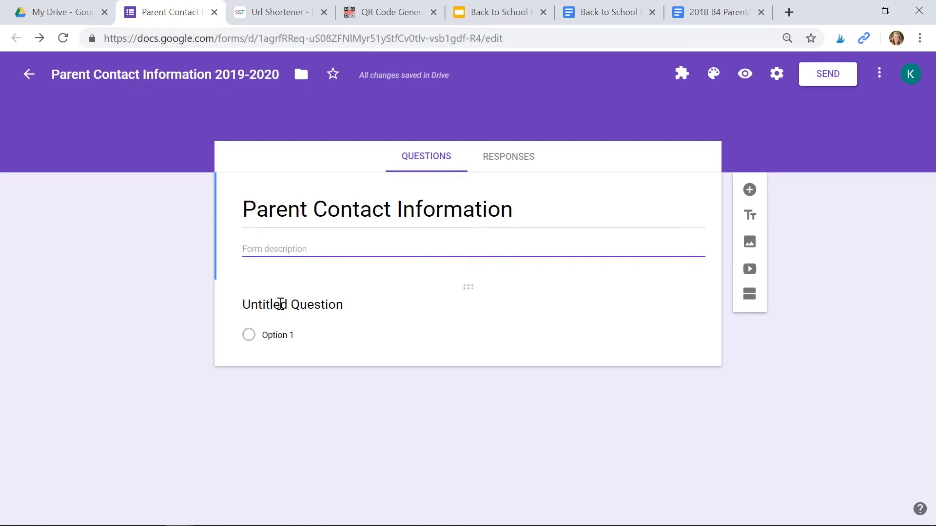
Turn the untitled question into a required short-answer question reading "What is your child's name?".
left_click(281, 305)
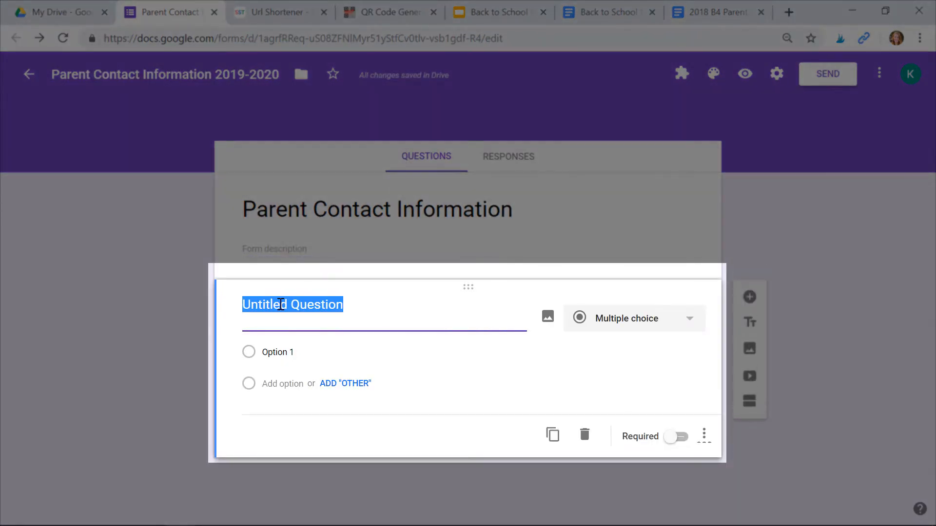
type("What is your chi")
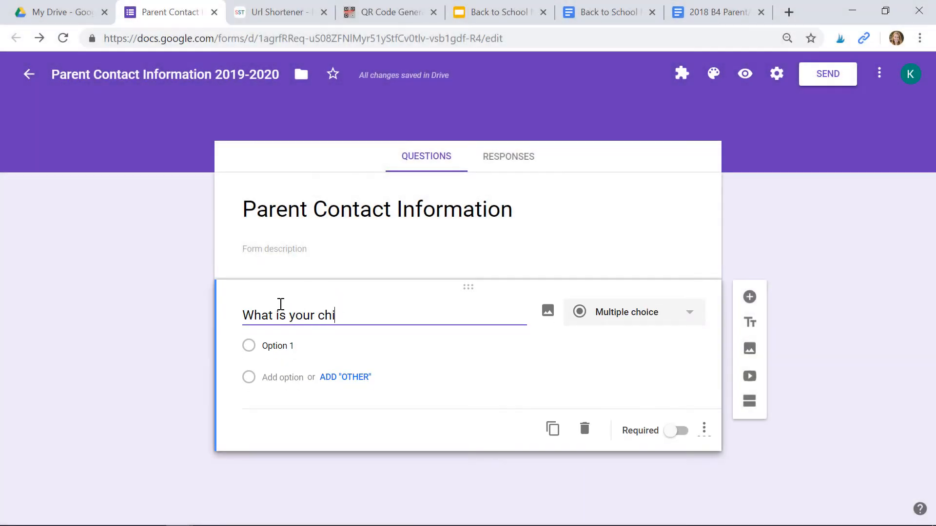
type("ld's name?")
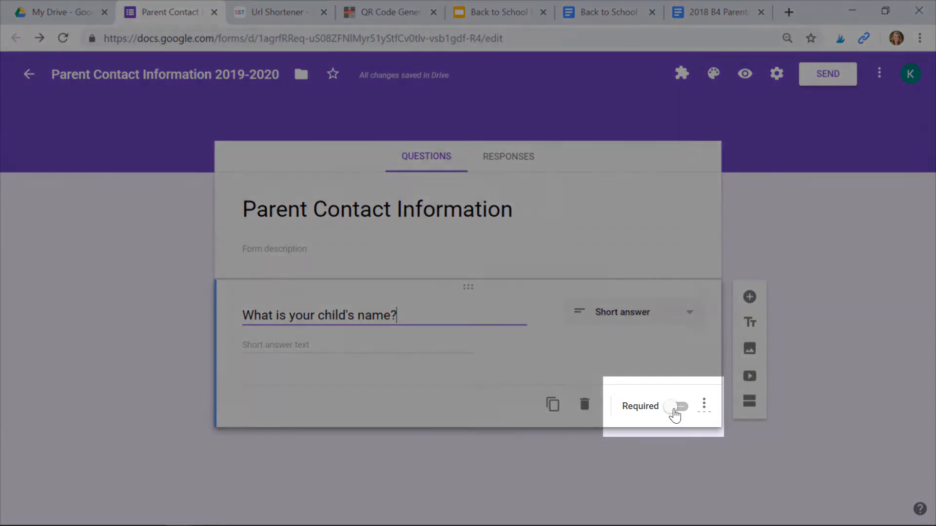
left_click(674, 415)
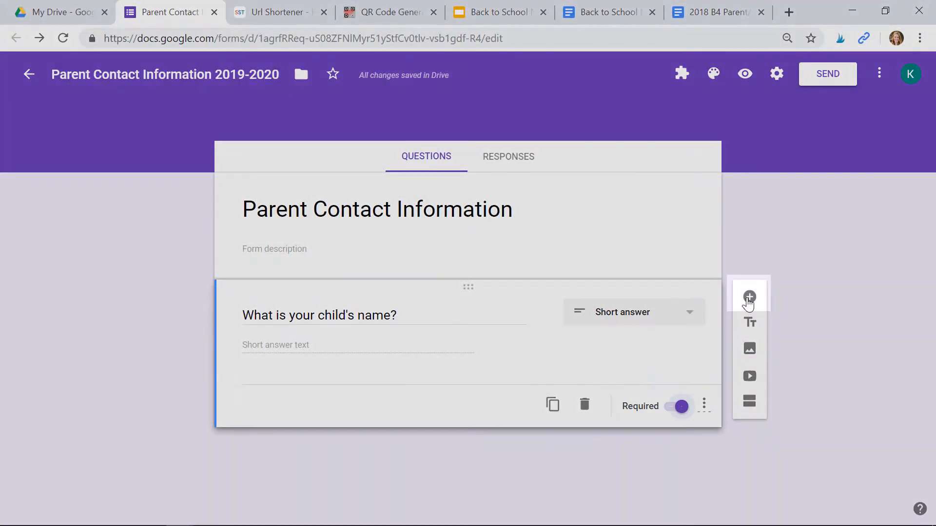
left_click(749, 298)
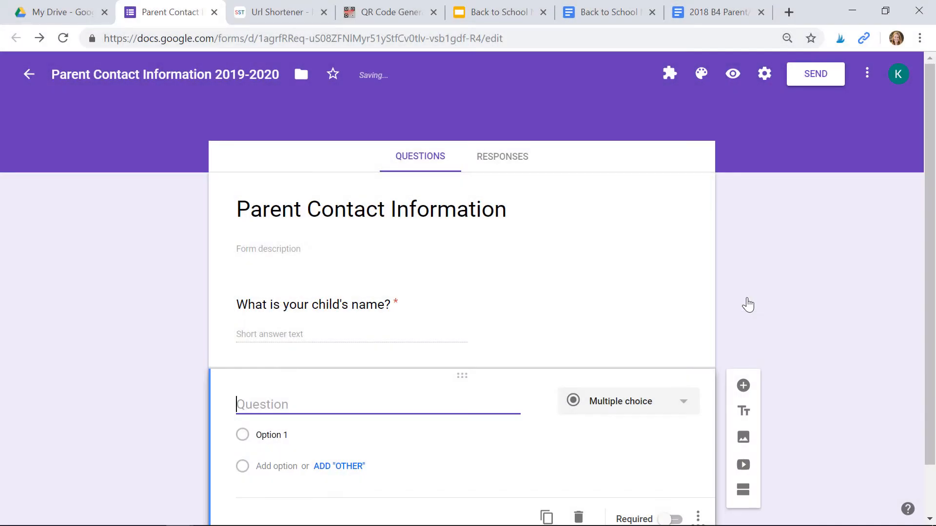
type("Mom's ")
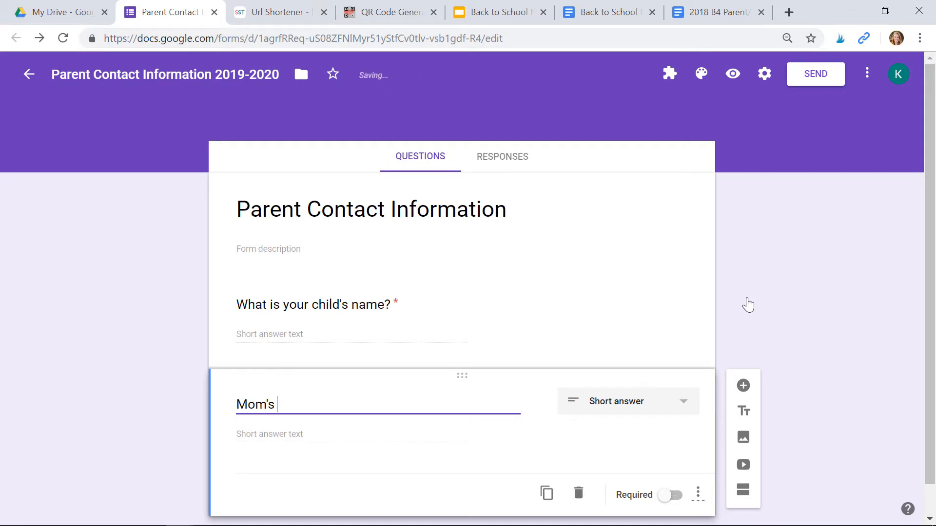
type("name")
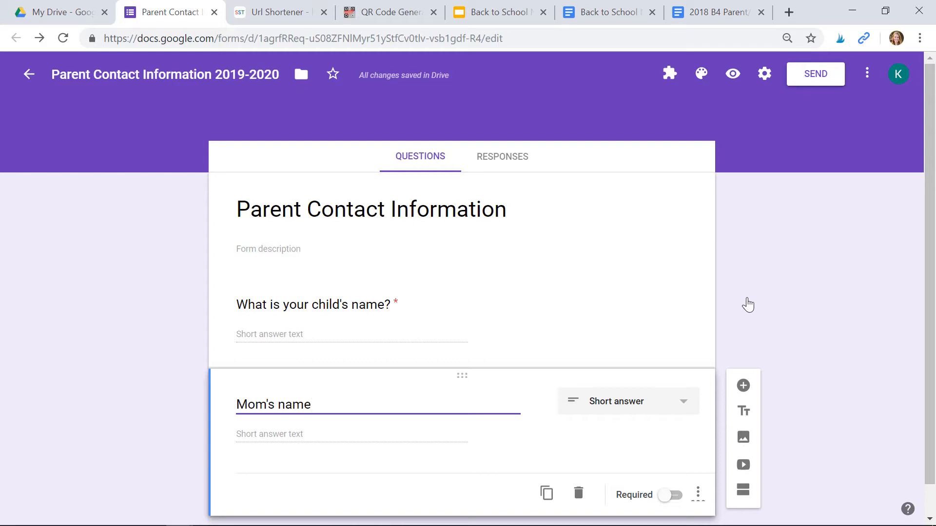
scroll(747, 341, "down", 1)
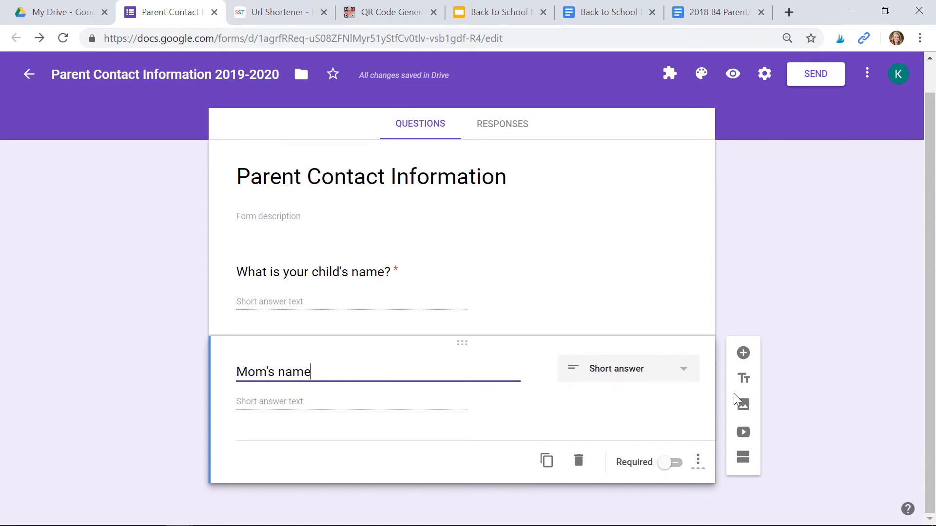
left_click(743, 352)
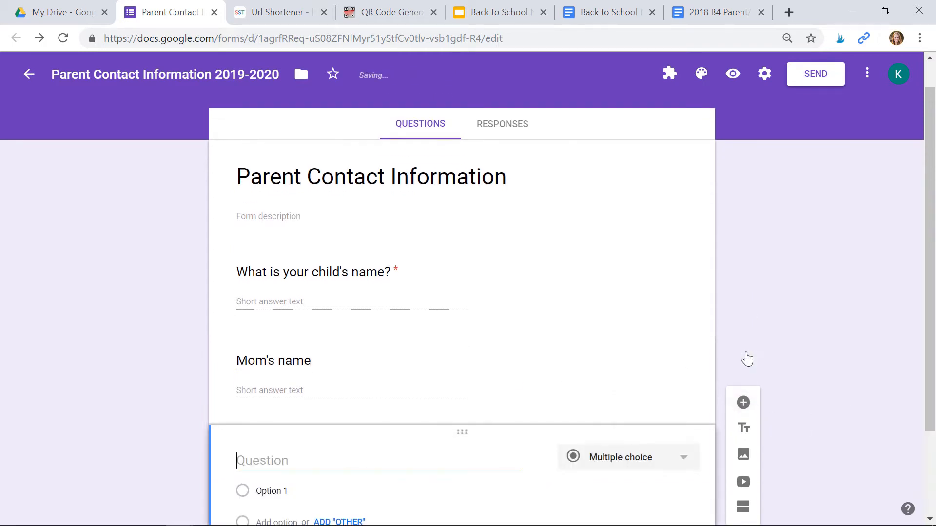
type("Mom's email")
scroll(747, 359, "down", 2)
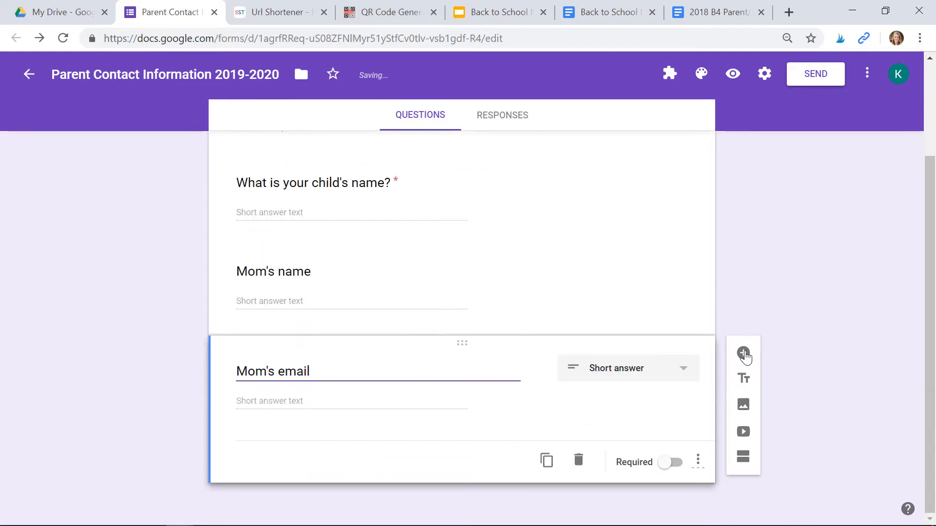
left_click(744, 356)
type("Mom's ")
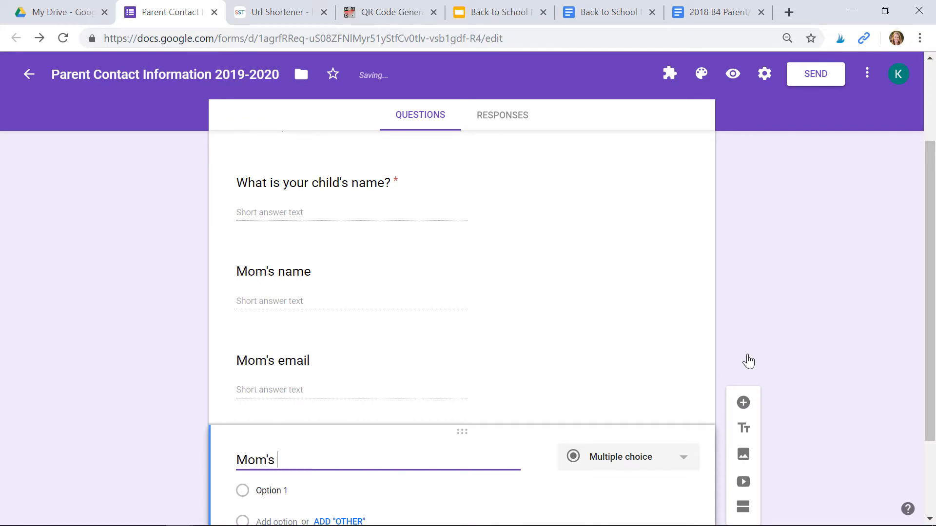
type("cell")
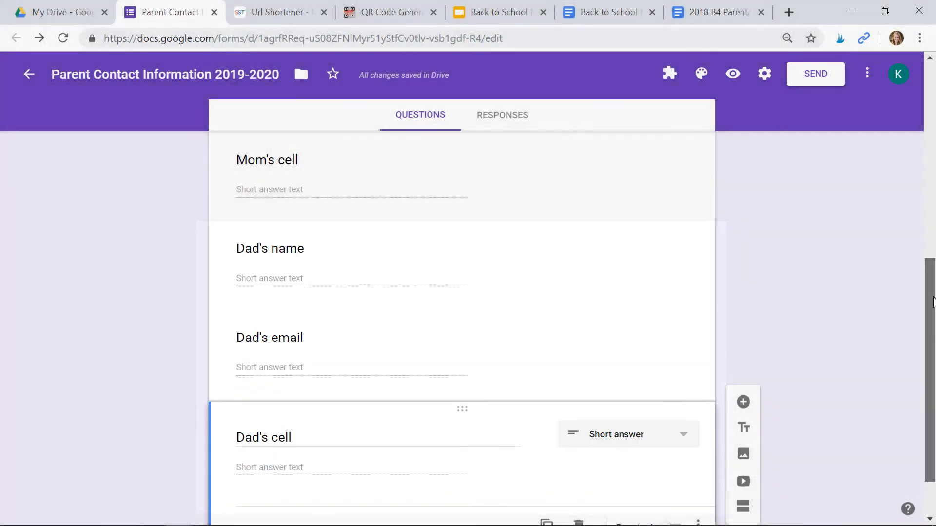
Make the question "Will someone other than a parent be picking your child up?" required.
left_click_drag(932, 299, 931, 347)
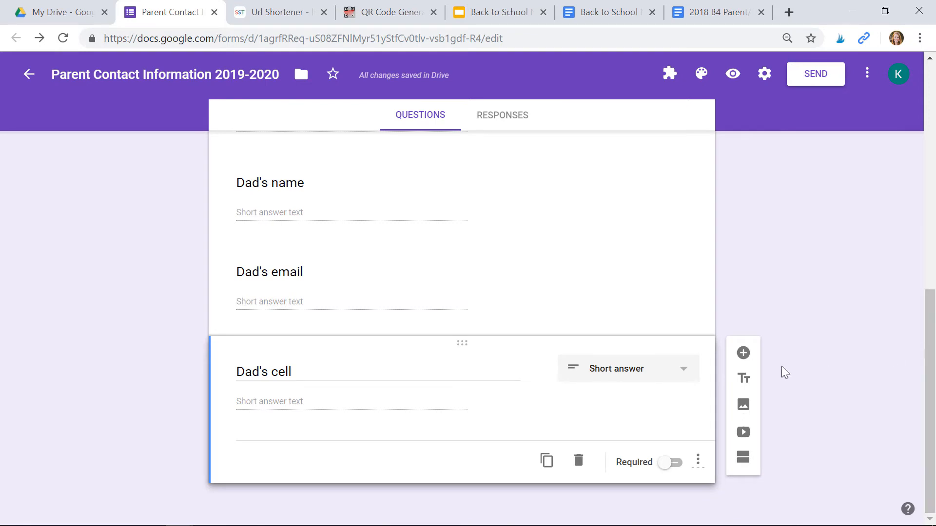
scroll(743, 357, "down", 3)
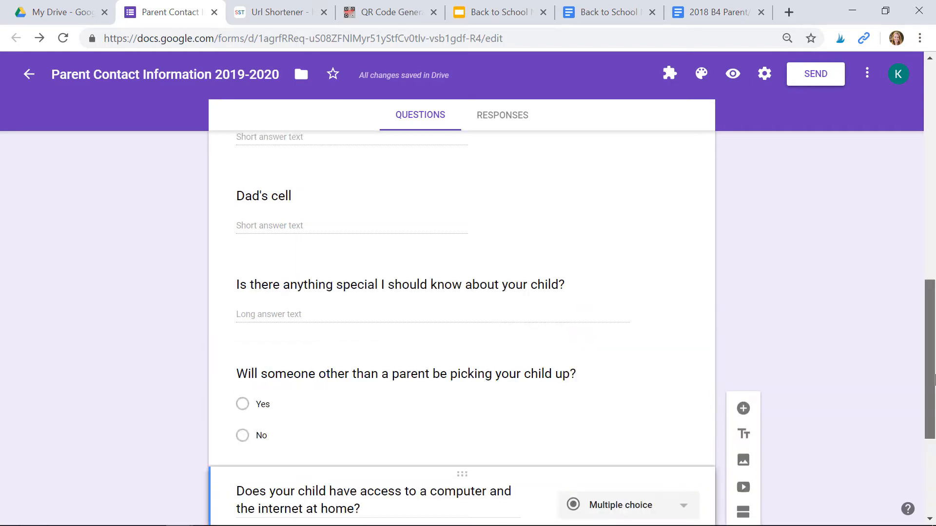
left_click_drag(934, 381, 934, 421)
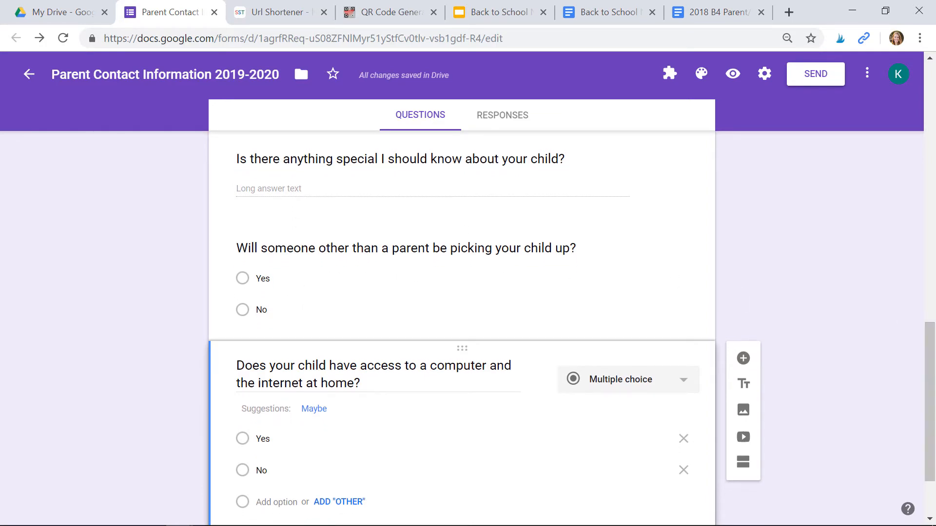
left_click_drag(930, 346, 930, 358)
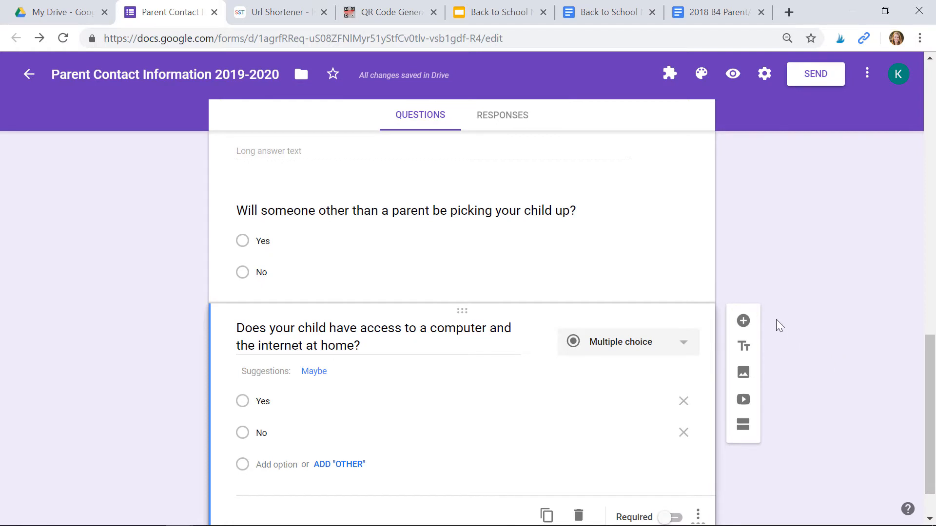
left_click(574, 247)
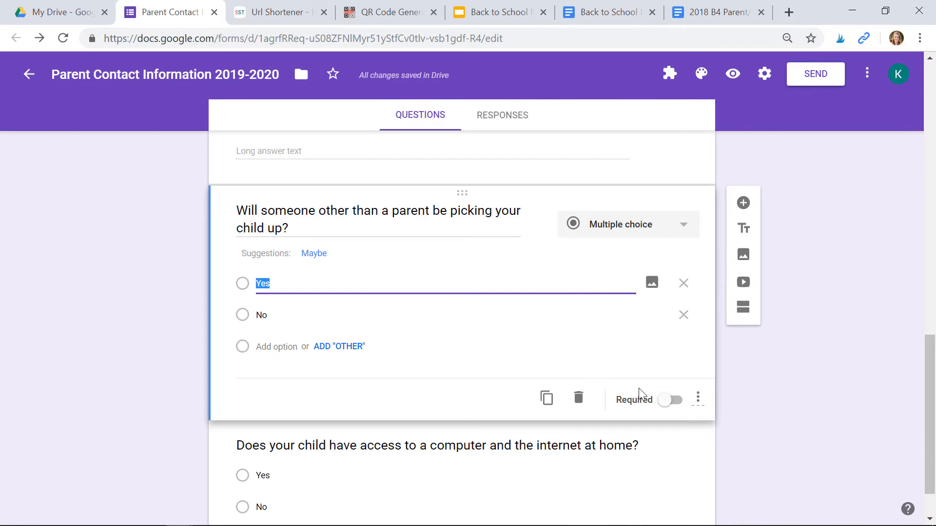
left_click(667, 401)
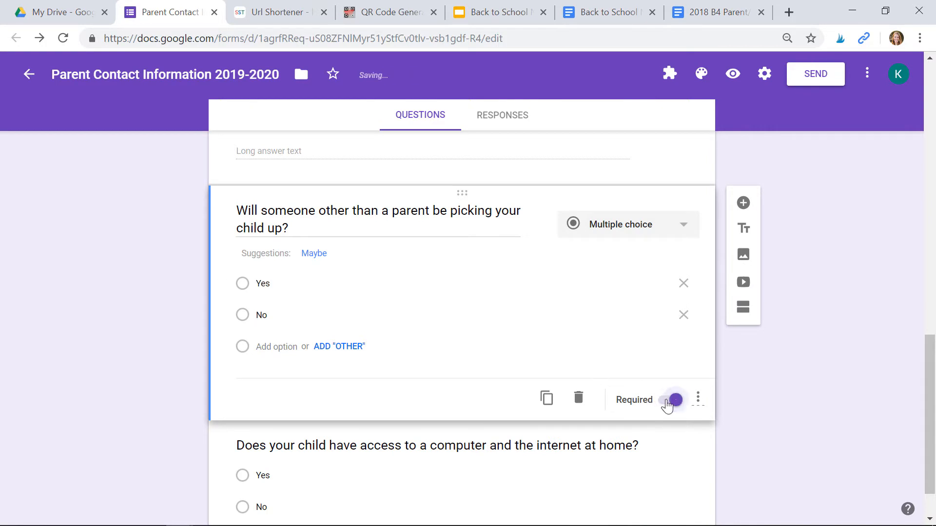
Make the question "Does your child have access to a computer and the internet at home?" required.
scroll(929, 415, "down", 1)
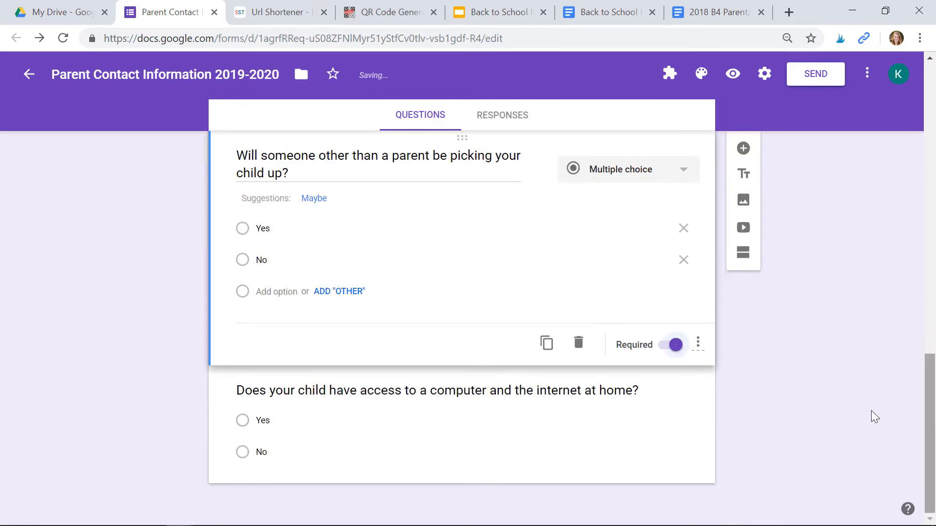
left_click(552, 437)
left_click(664, 466)
Preview the form as respondents see it, look through its questions, and return to editing the form.
scroll(810, 456, "up", 1)
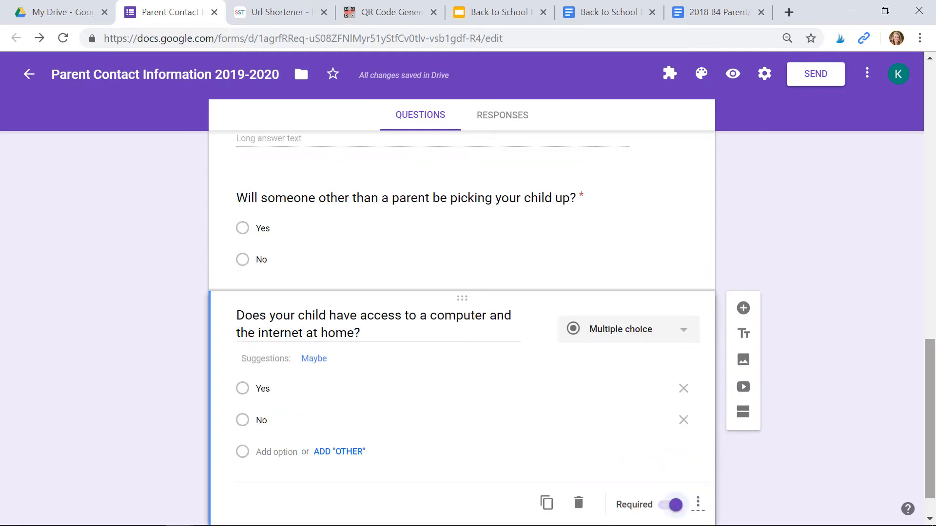
scroll(934, 383, "up", 1)
left_click_drag(934, 383, 932, 129)
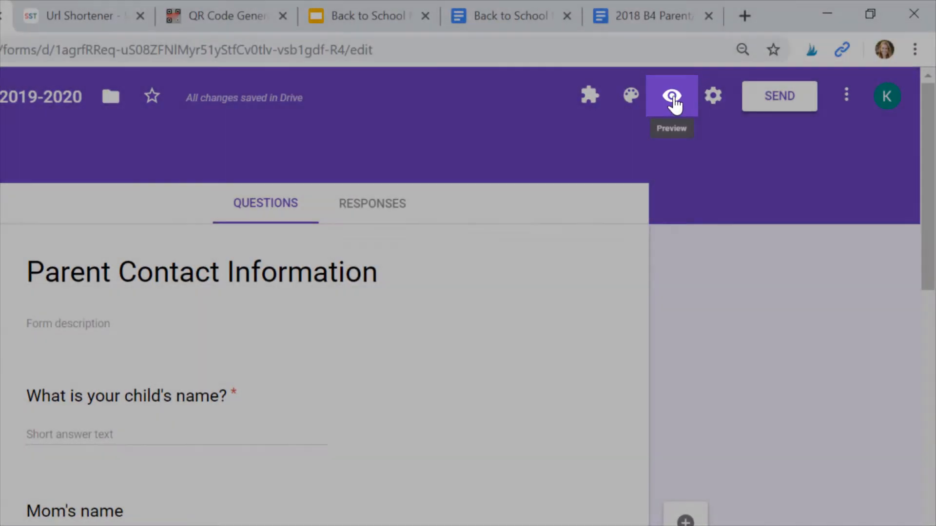
left_click(673, 98)
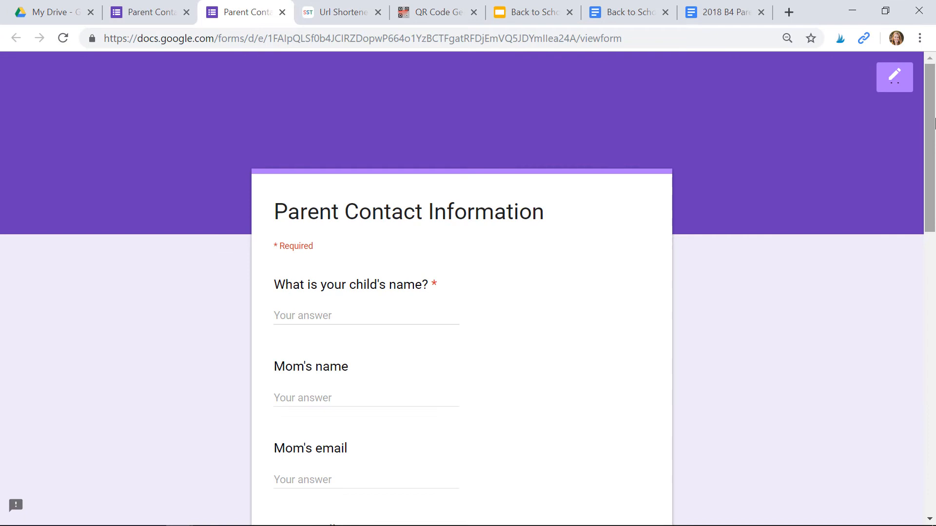
left_click_drag(933, 124, 929, 190)
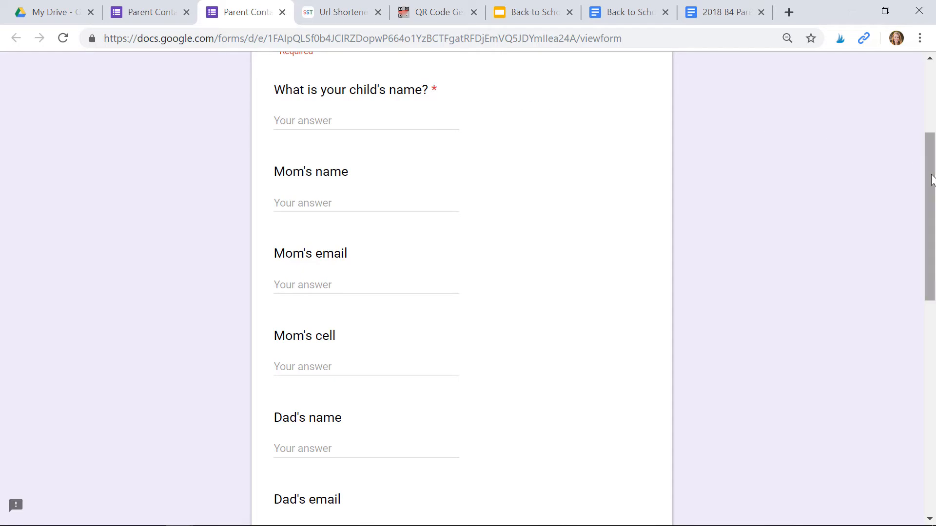
mouse_move(932, 177)
left_mouse_down()
mouse_move(926, 361)
mouse_move(932, 68)
left_mouse_up()
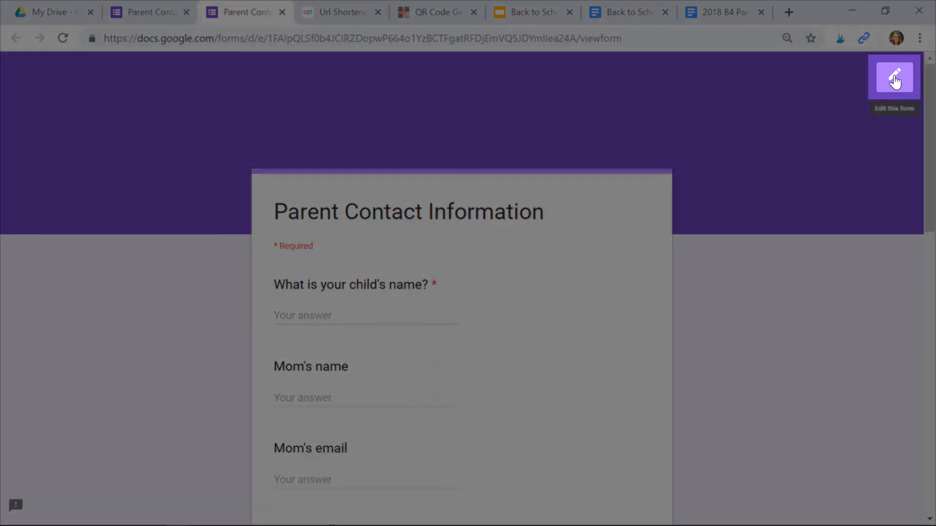
left_click(895, 78)
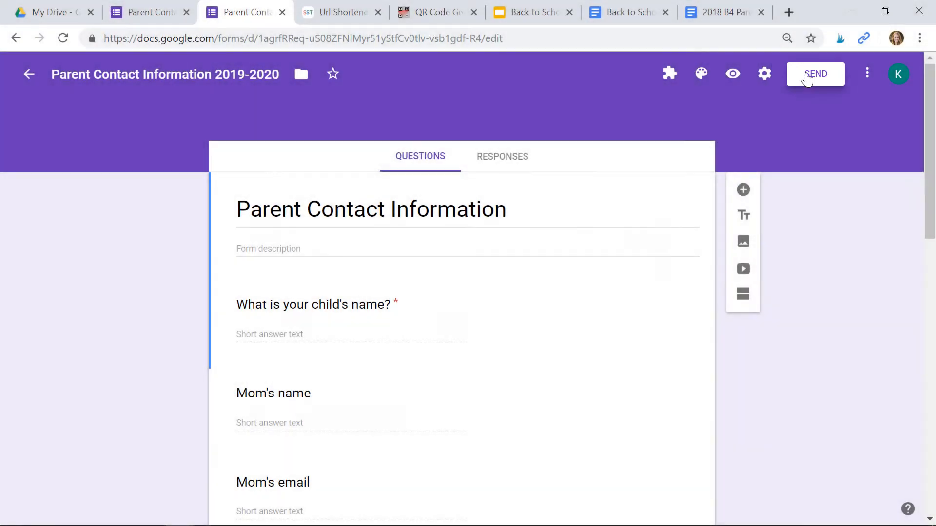
Open the sending options for the Parent Contact Information form and copy its full, unshortened link.
left_click(809, 75)
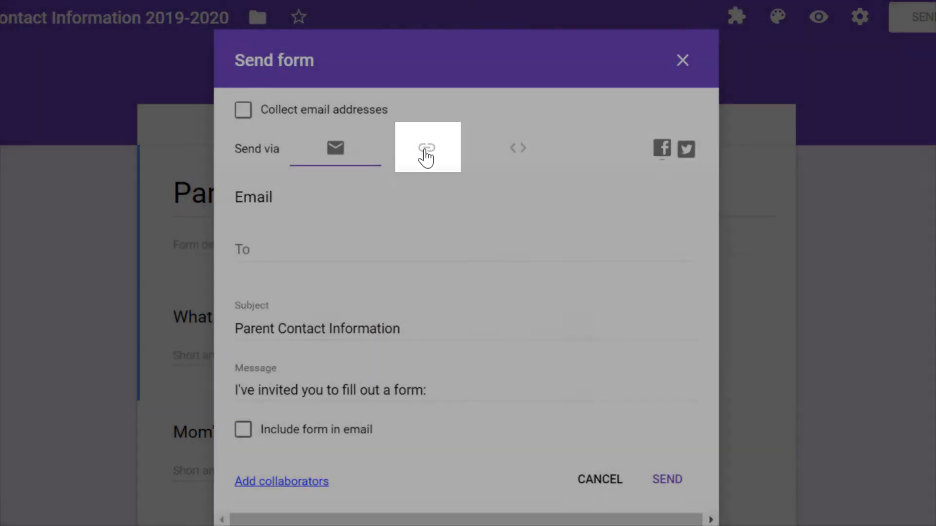
left_click(436, 154)
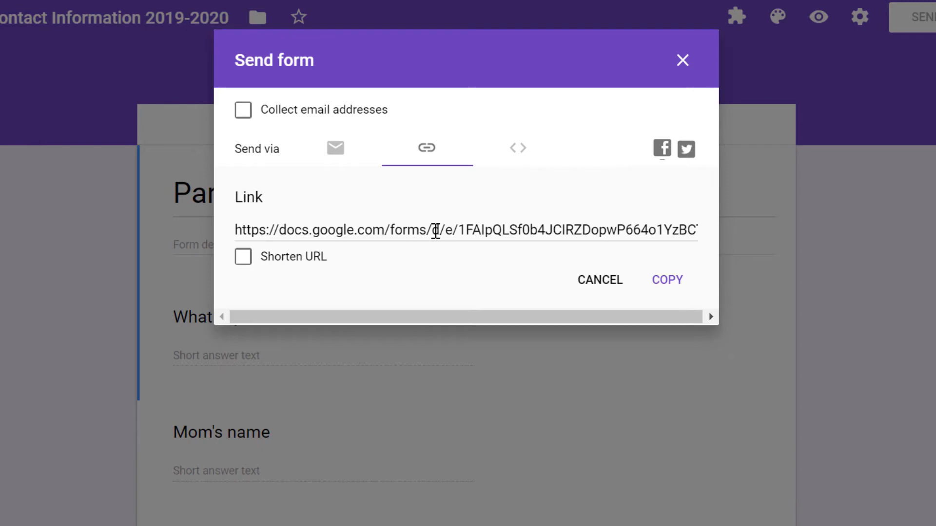
left_click(436, 230)
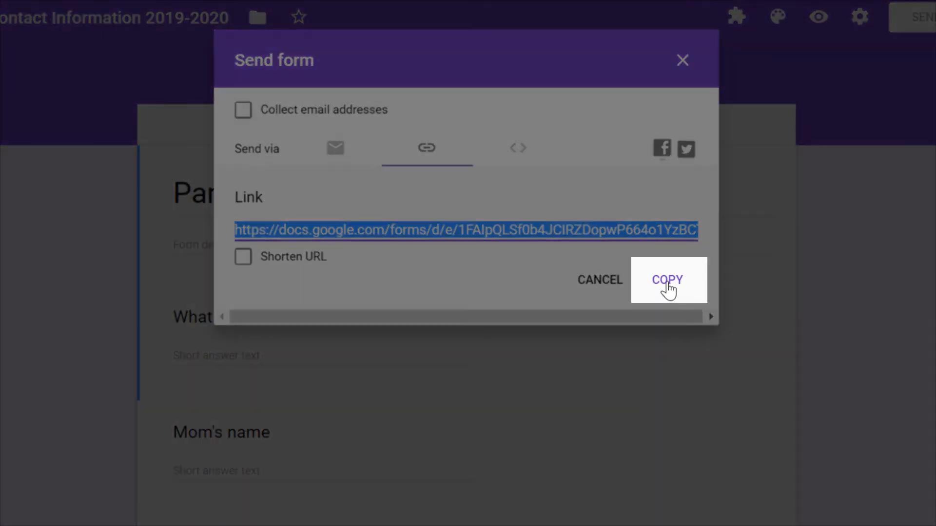
left_click(668, 285)
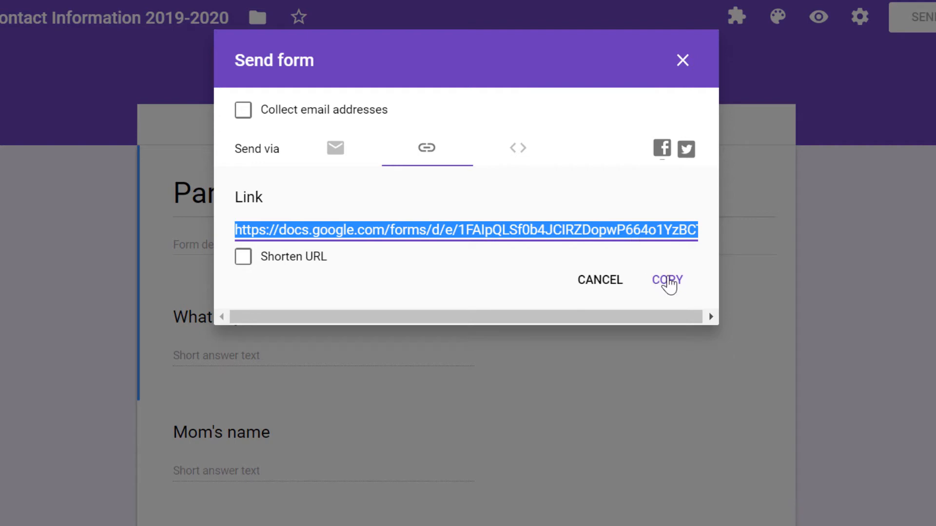
left_click(669, 284)
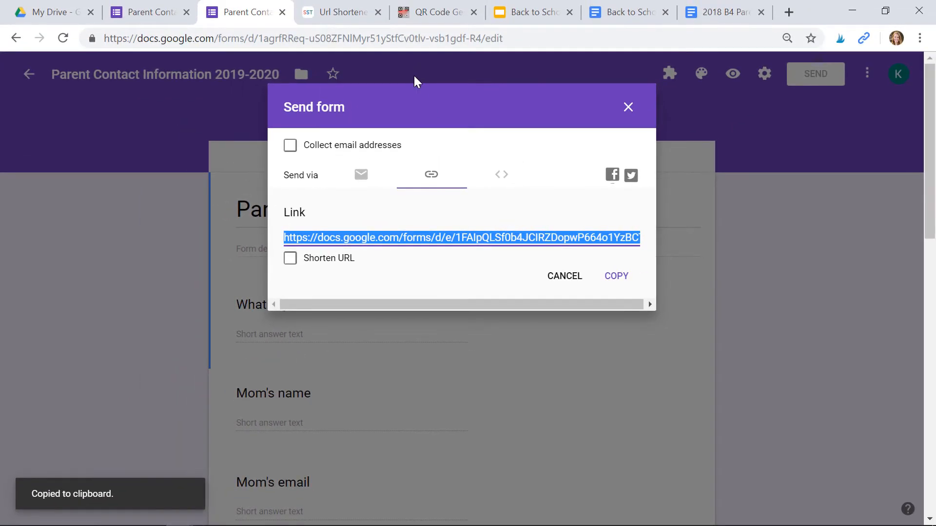
Shorten the copied form link with the SmallSEOTools URL shortener, copy the short URL, and switch to the Back to School Night Room B4 slides.
left_click(330, 15)
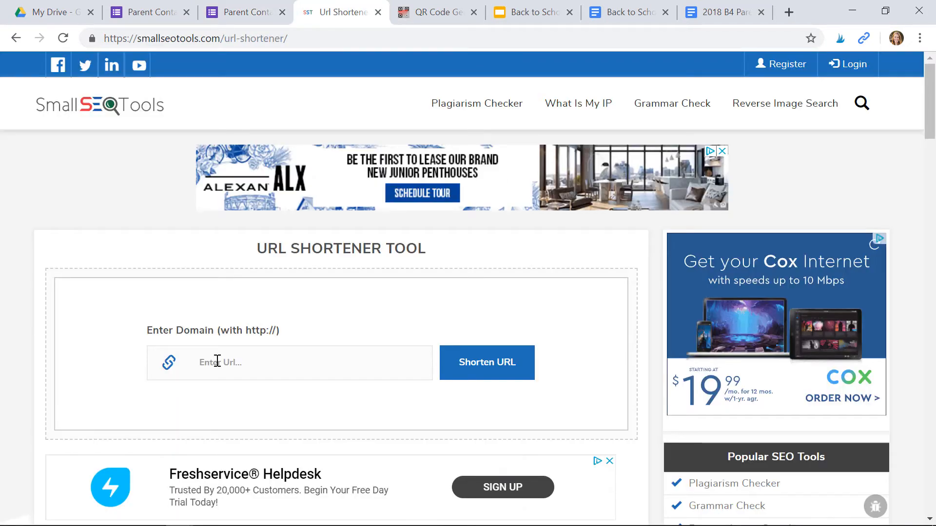
left_click(217, 361)
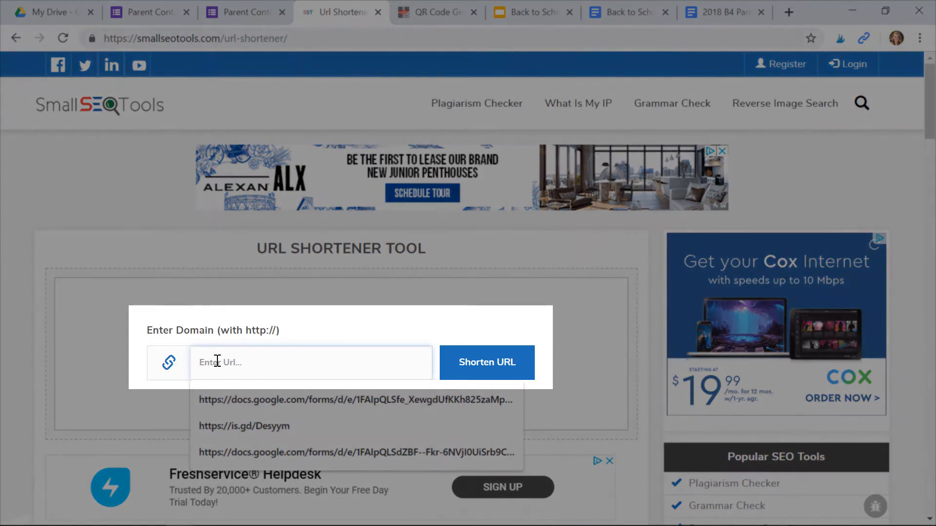
key("ctrl+v")
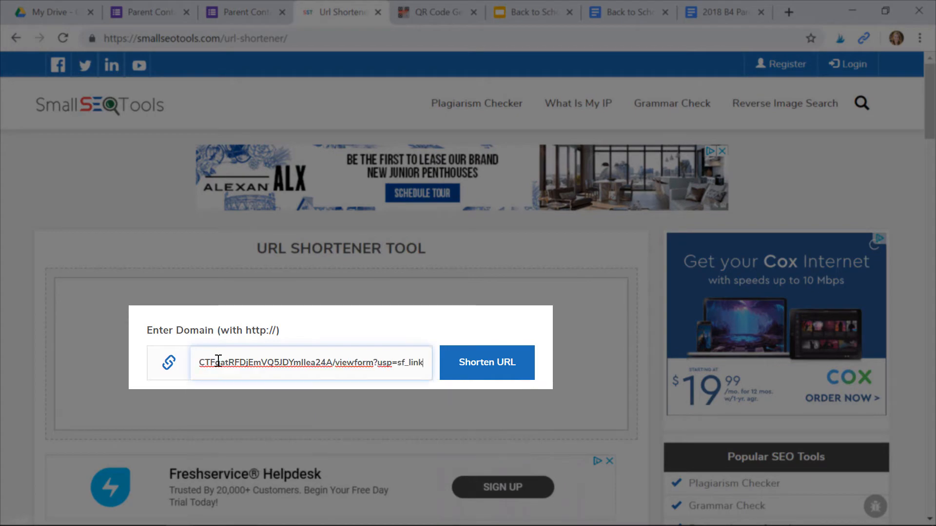
left_click(477, 373)
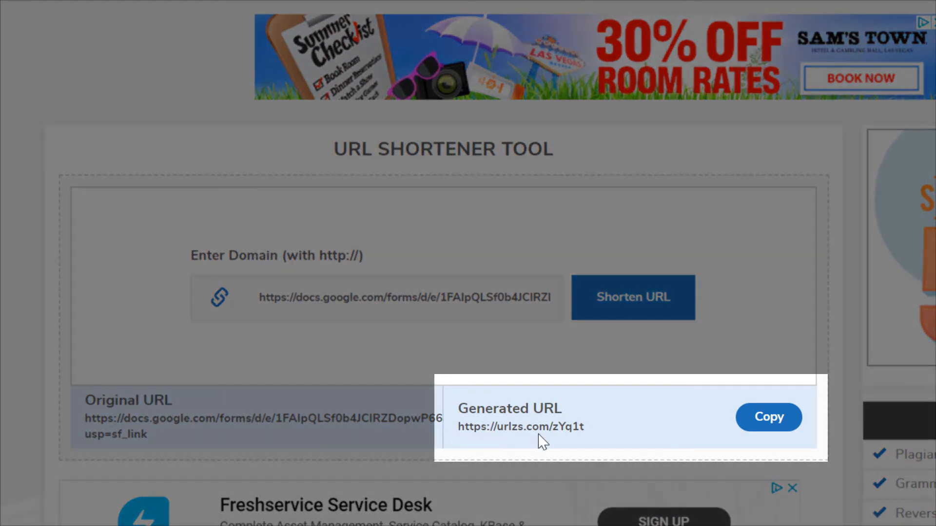
left_click(758, 421)
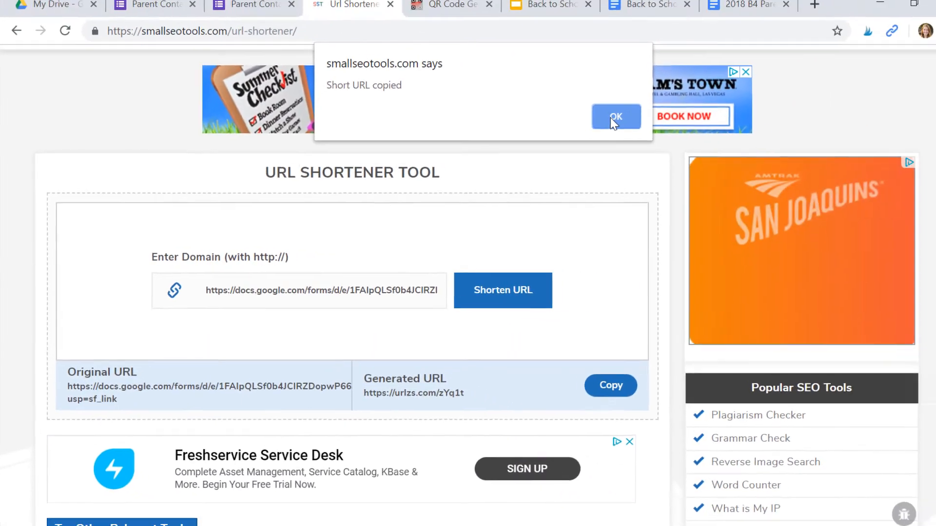
left_click(737, 88)
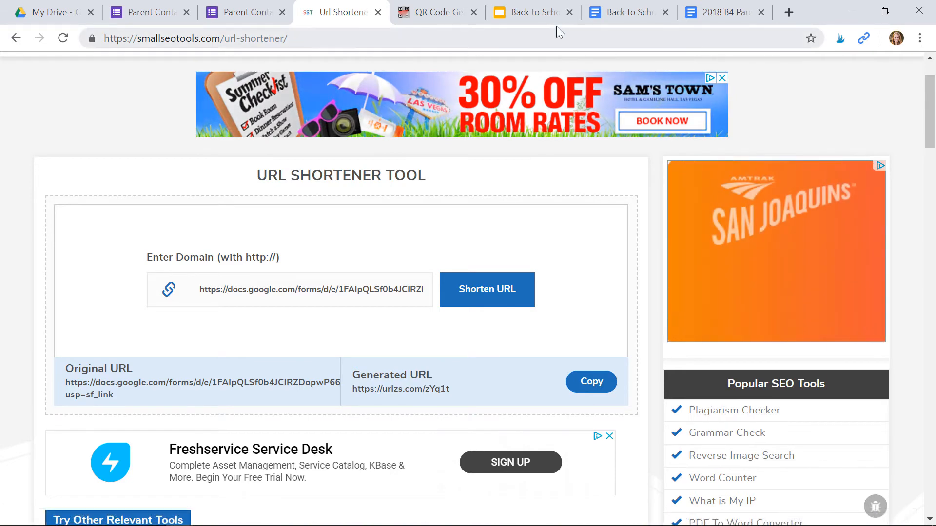
left_click(529, 17)
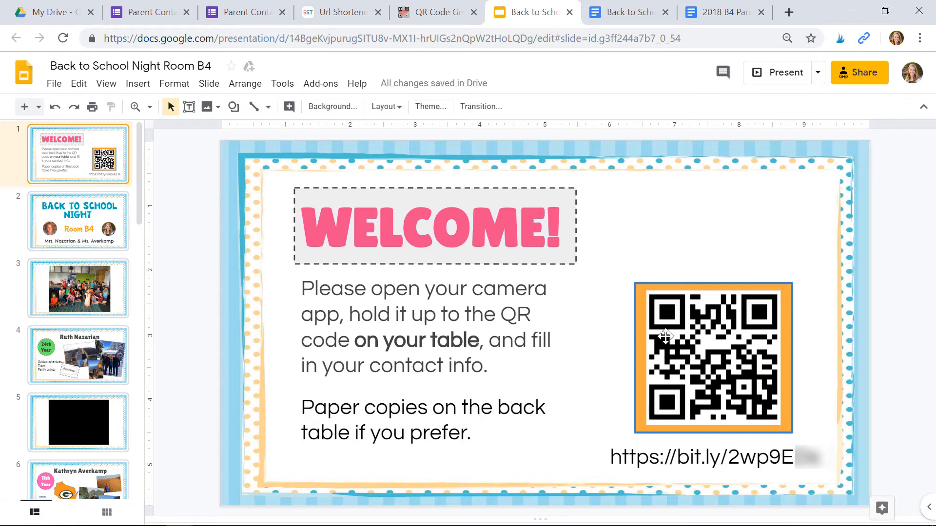
Copy the form's link again and generate a URL-type QR code from it in QR Code Generator.
left_click(246, 14)
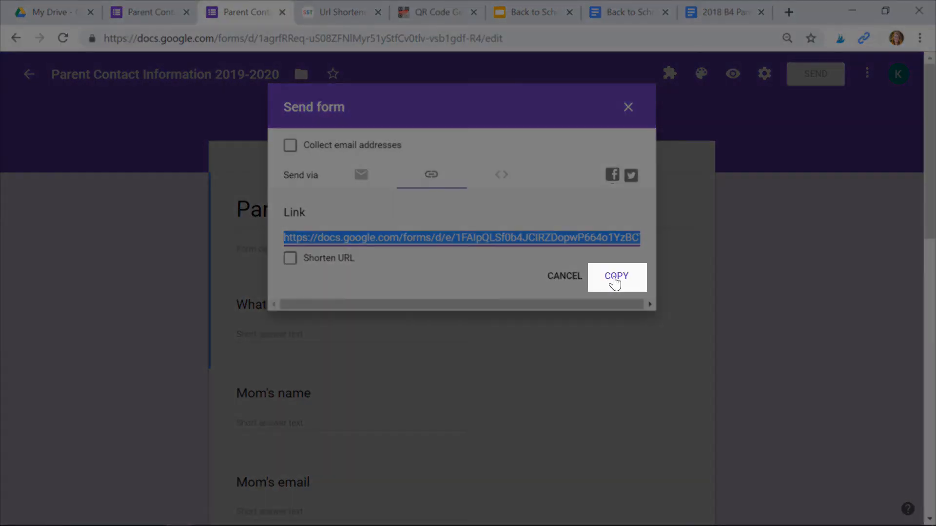
left_click(615, 278)
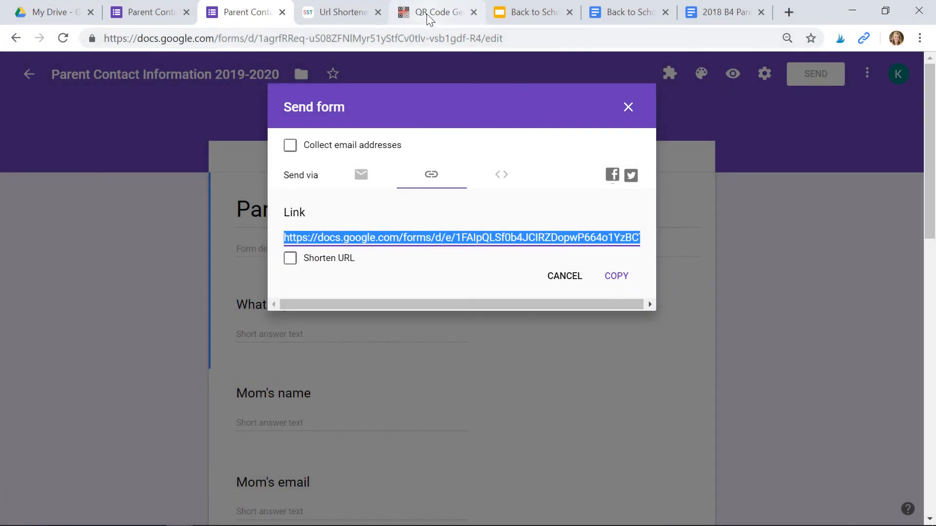
left_click(426, 14)
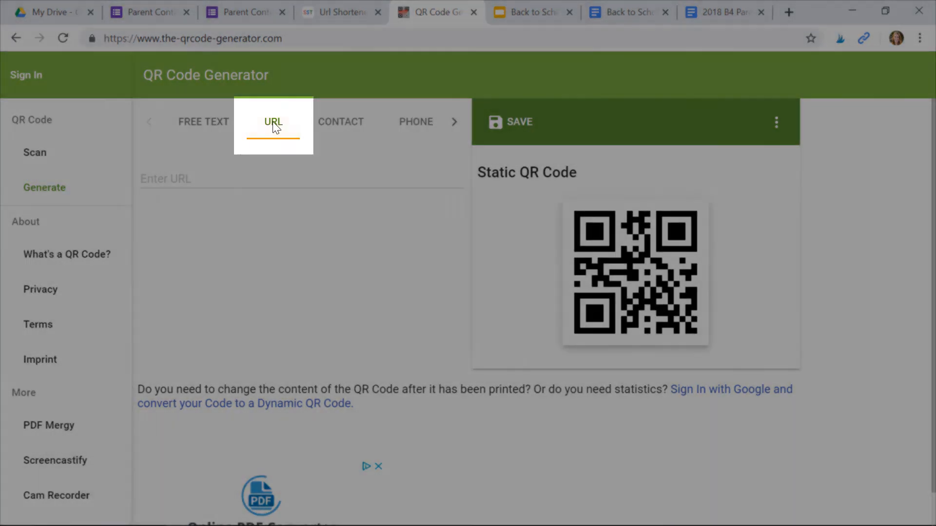
left_click(216, 174)
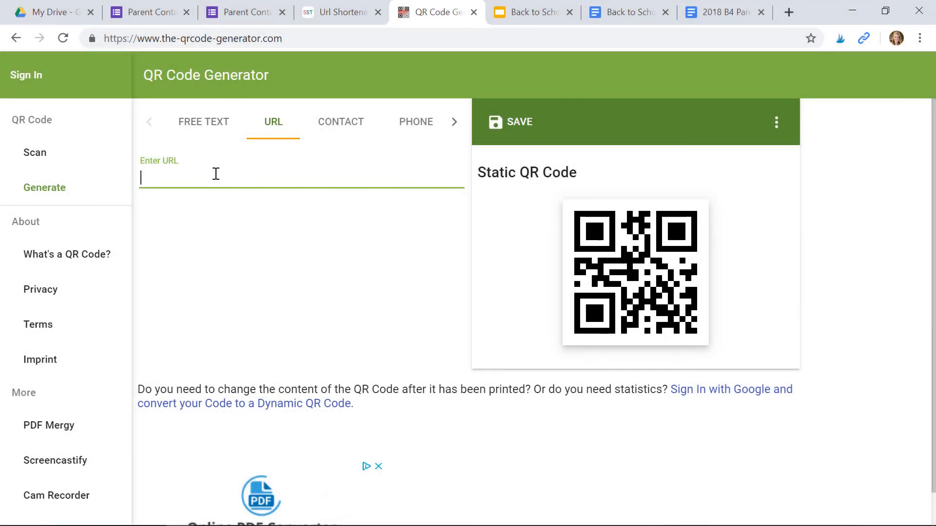
key("ctrl+v")
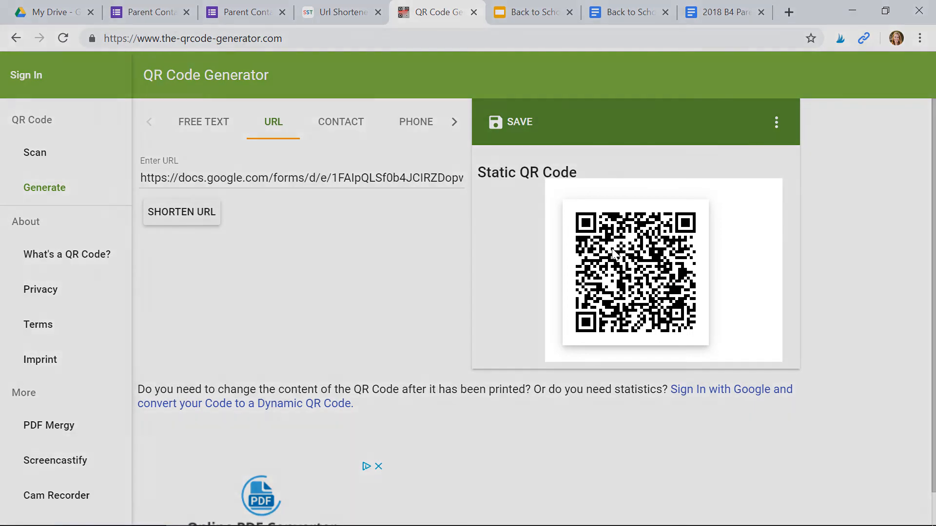
Copy the QR code image and paste it into the Back to School Night Hand Out at the end of the Volunteering paragraph.
right_click(613, 252)
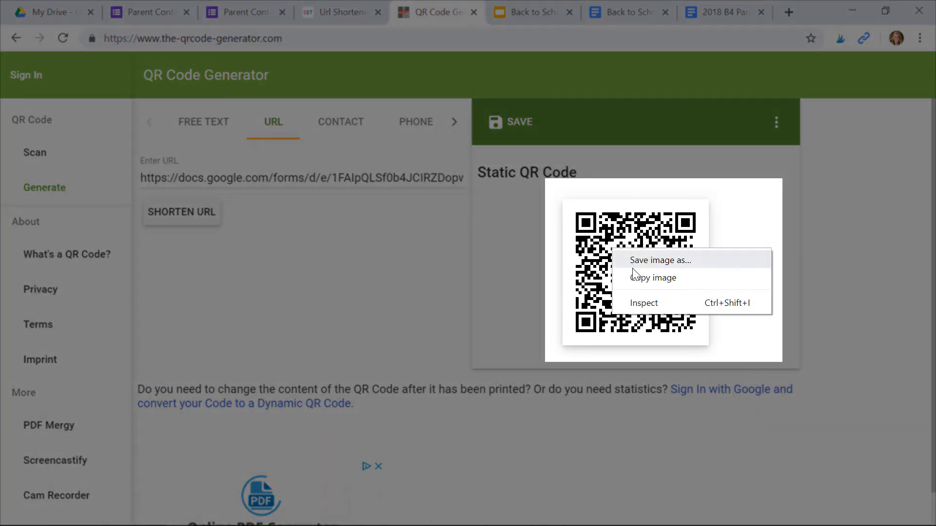
left_click(636, 279)
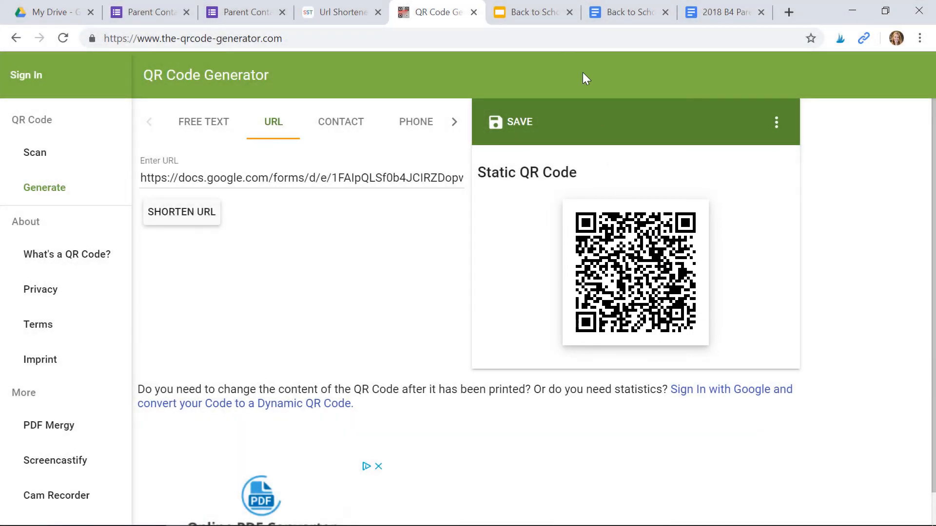
left_click(529, 13)
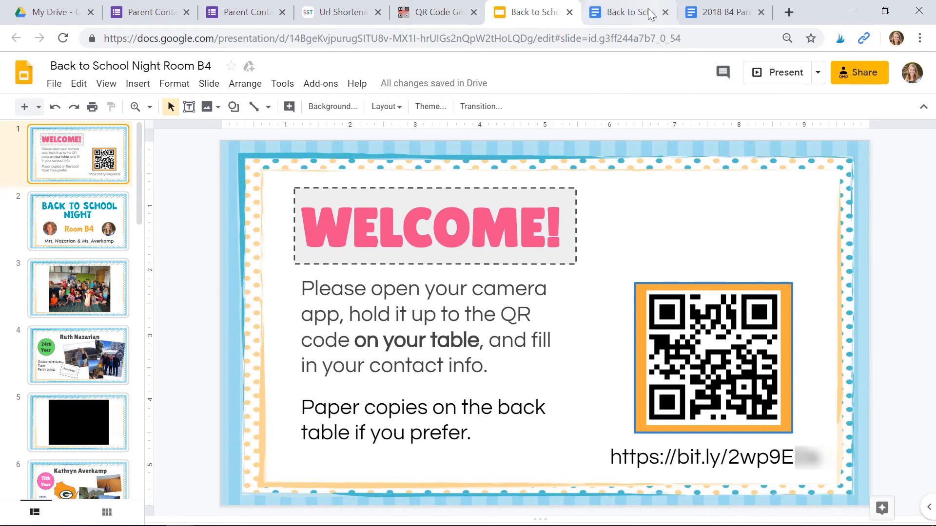
left_click(628, 16)
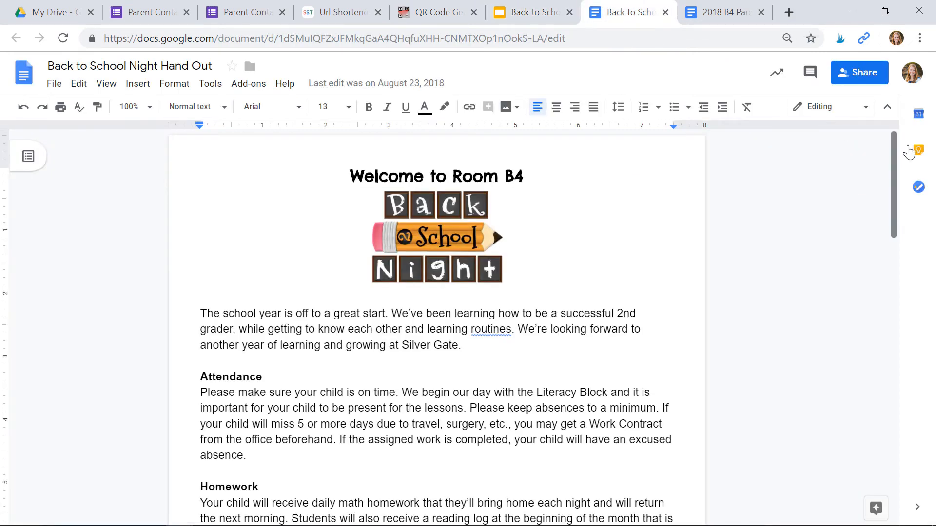
left_click_drag(892, 147, 901, 324)
right_click(639, 220)
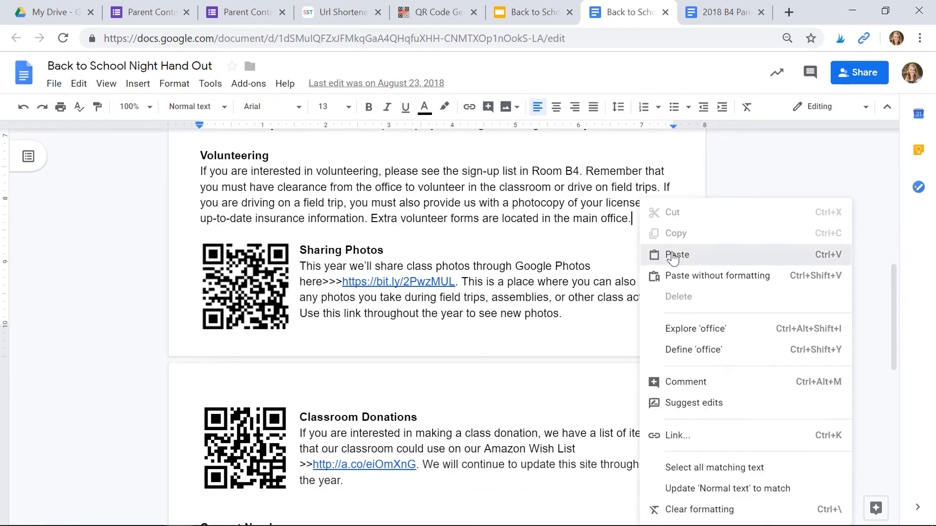
left_click(648, 253)
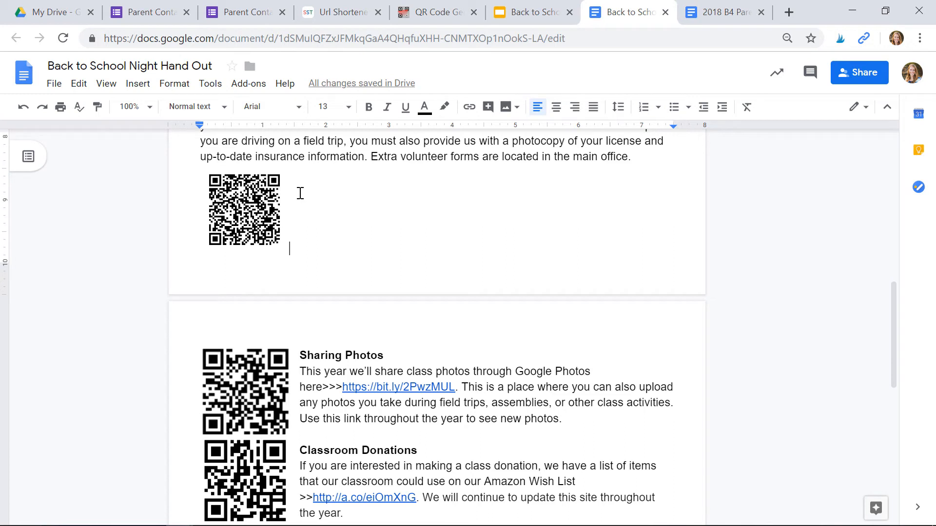
Return to the Parent Contact Information form, close its sending options, and view its print preview without printing.
left_click(252, 15)
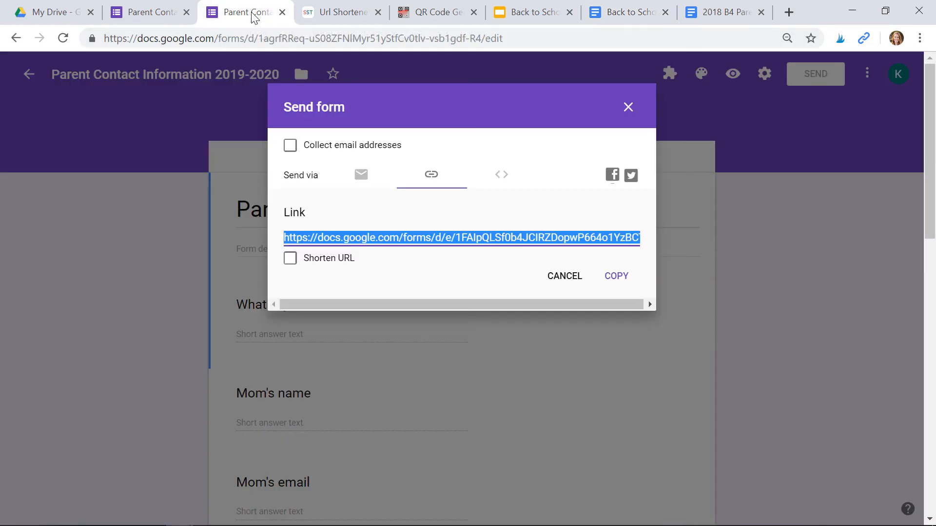
left_click(627, 108)
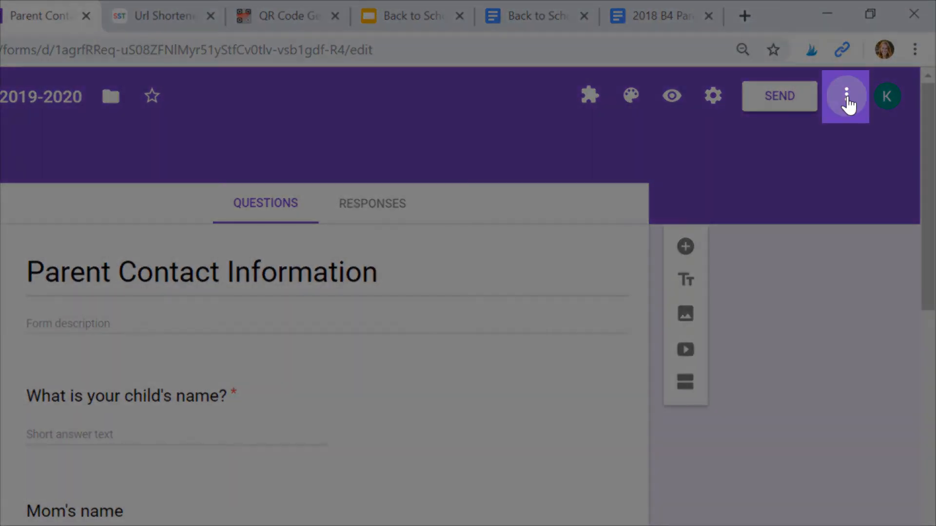
left_click(847, 100)
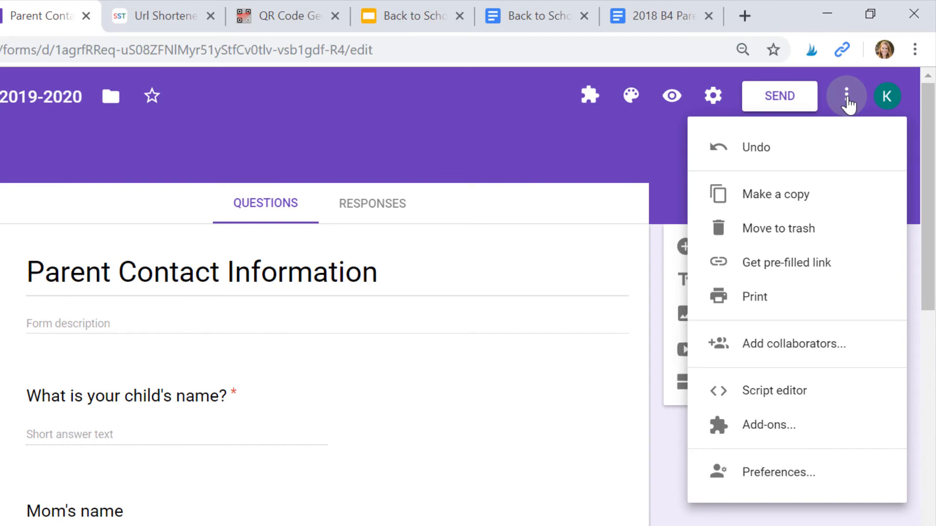
left_click(789, 298)
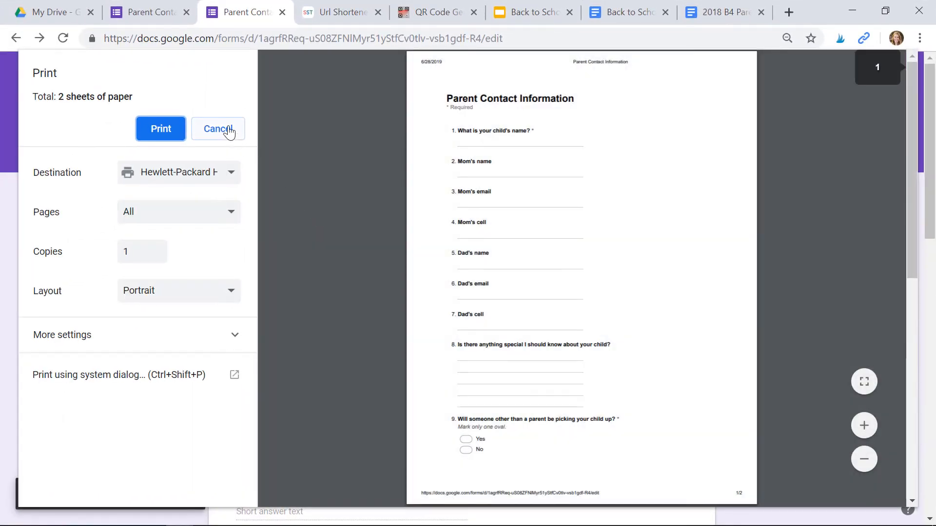
left_click(228, 131)
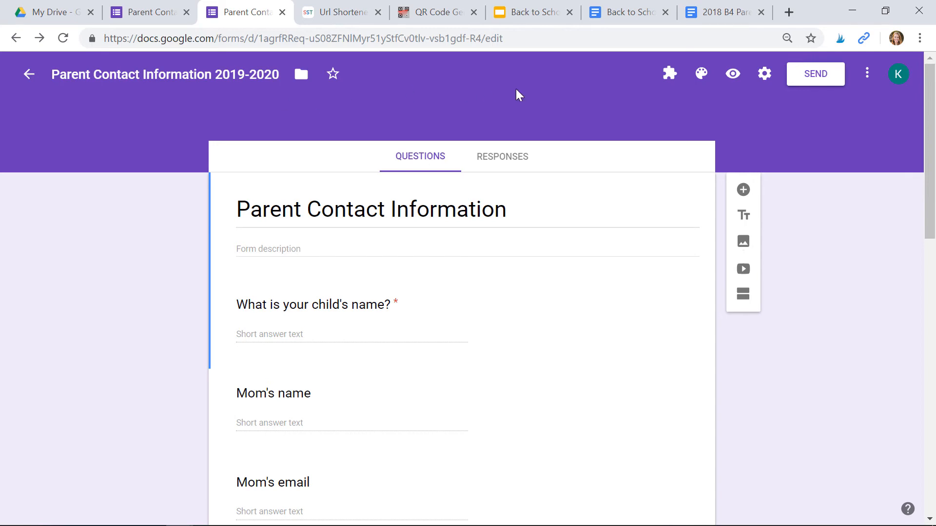
Switch to the 2018 B4 Parent/Teacher Conference Sign-Up document and look over its table of conference times.
left_click(711, 16)
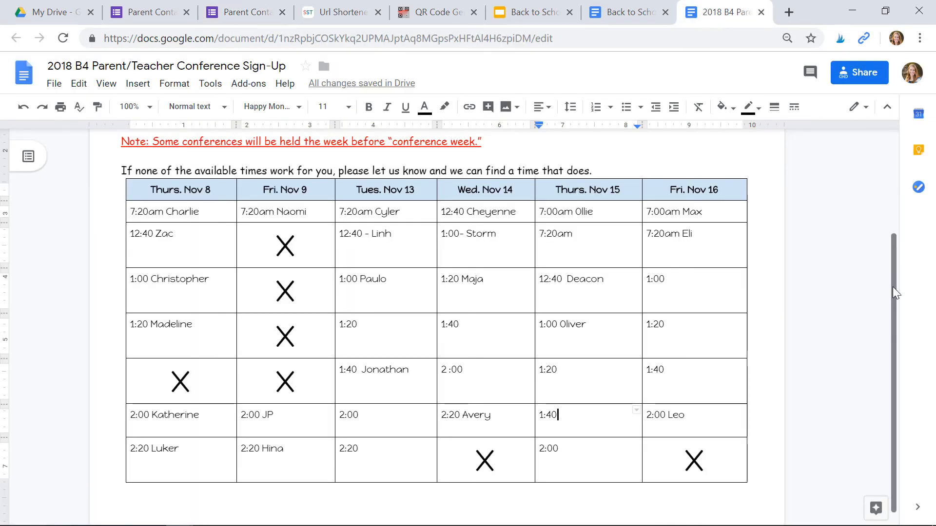
scroll(894, 293, "up", 1)
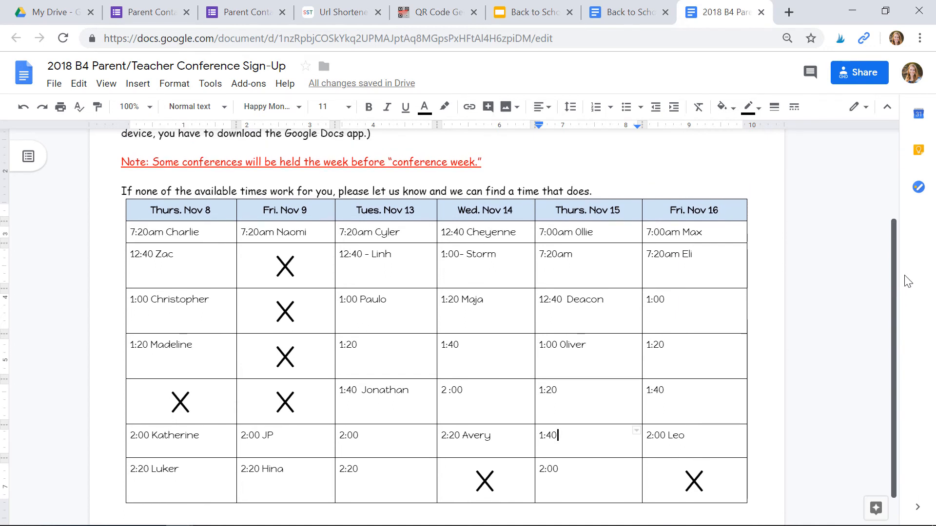
scroll(908, 287, "down", 1)
scroll(907, 295, "down", 1)
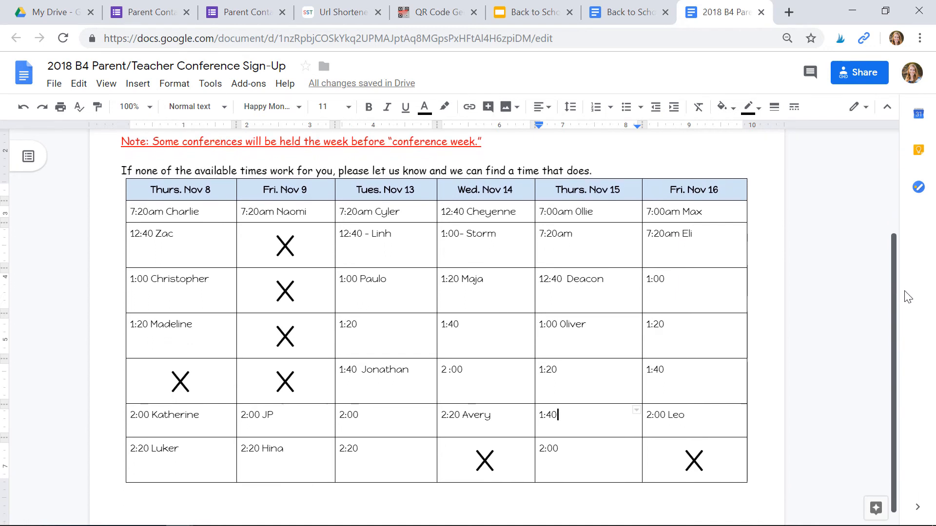